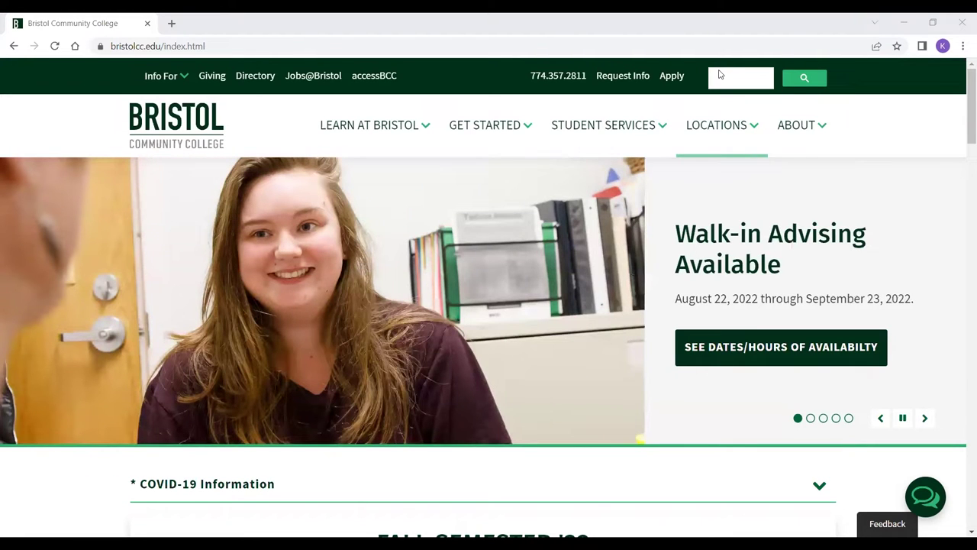
# Search the college site for 'cam' to find campus card results
pyautogui.click(719, 71)
pyautogui.write('cam')
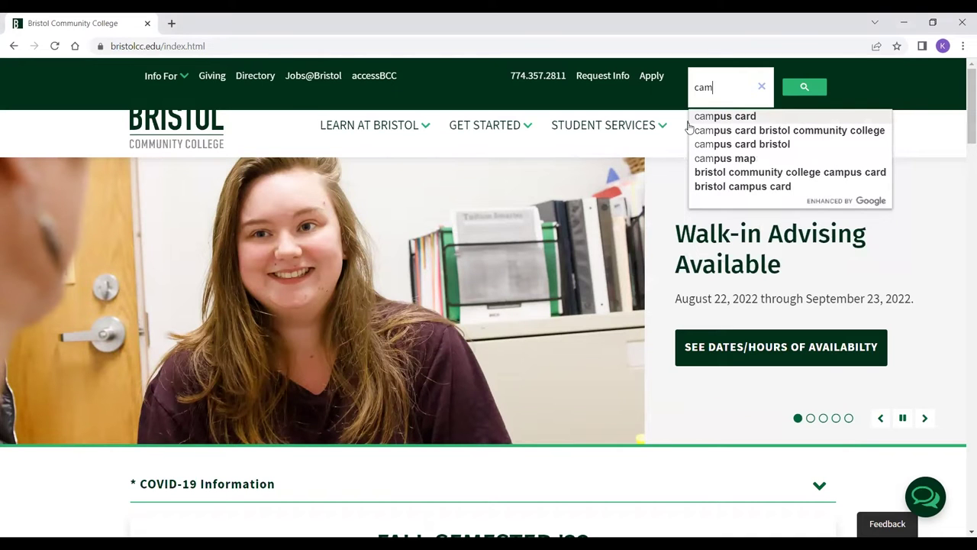
pyautogui.press('Return')
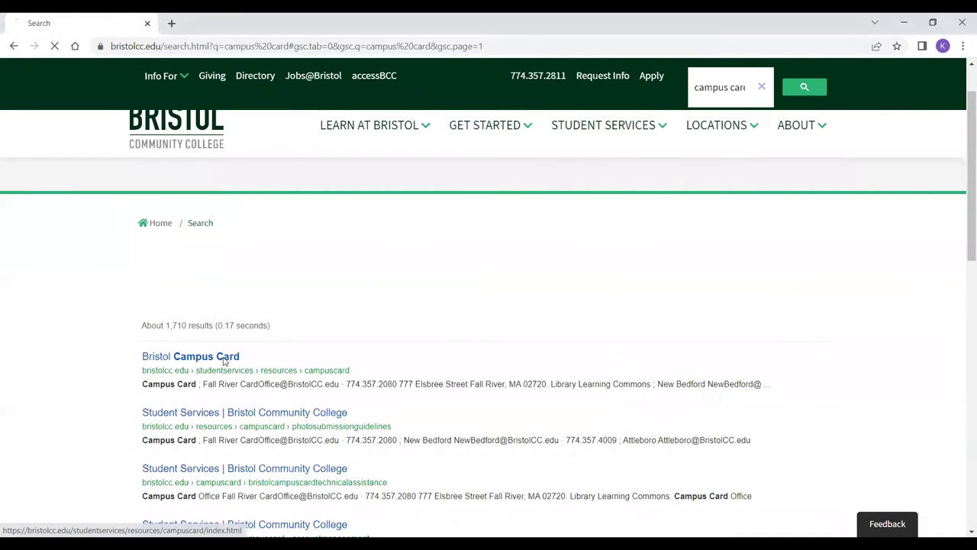
# Open the Bristol Campus Card result and read down to its three-step process and pick-up locations
pyautogui.click(224, 357)
pyautogui.scroll(-2, 580, 229)
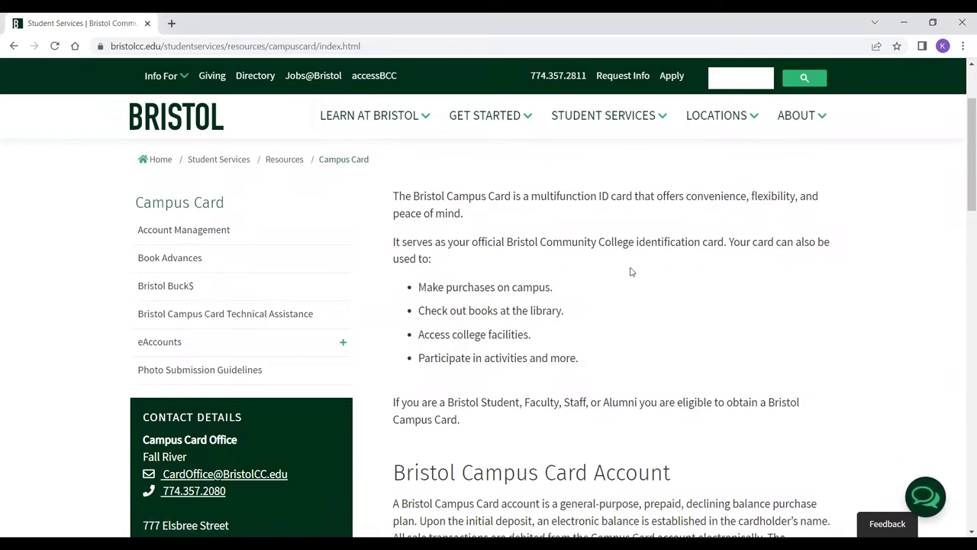
pyautogui.scroll(-3, 560, 239)
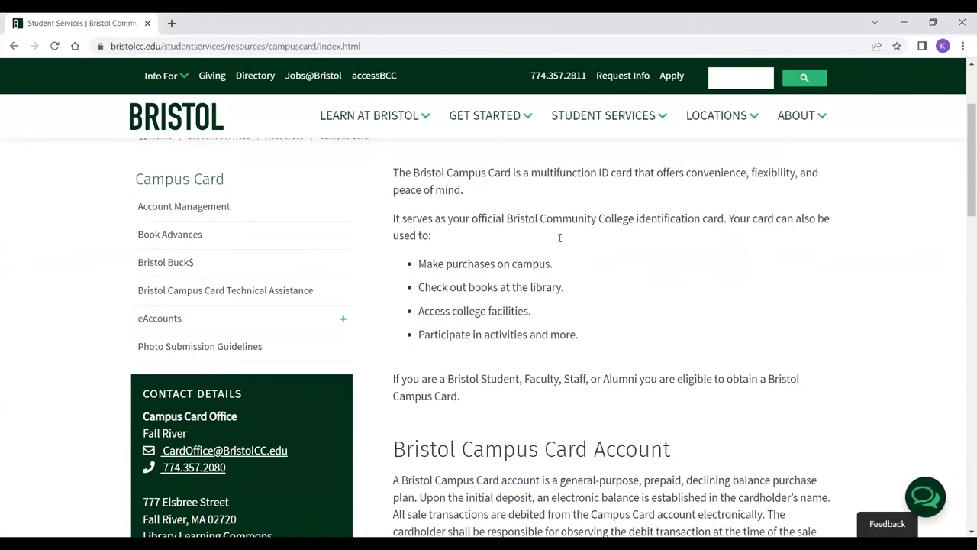
pyautogui.scroll(-3, 560, 238)
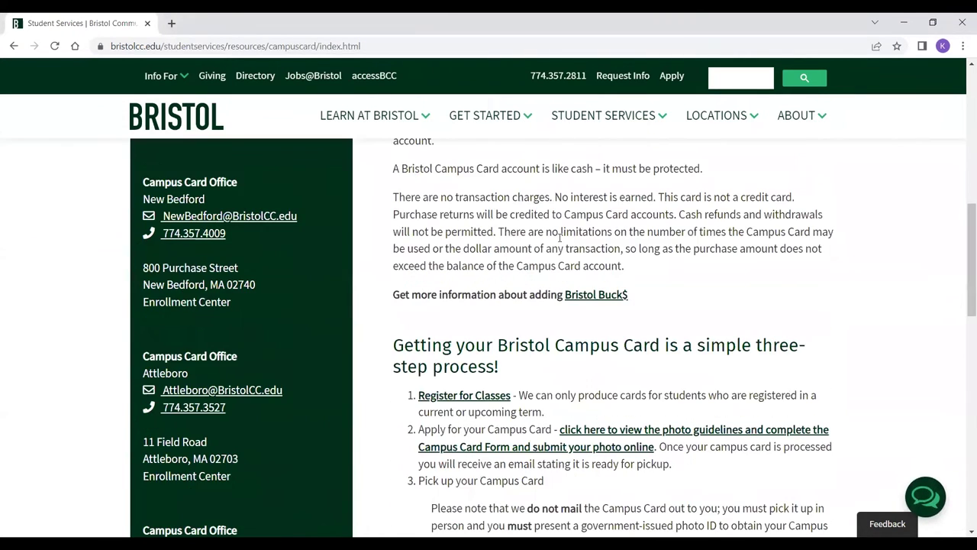
pyautogui.scroll(-2, 560, 238)
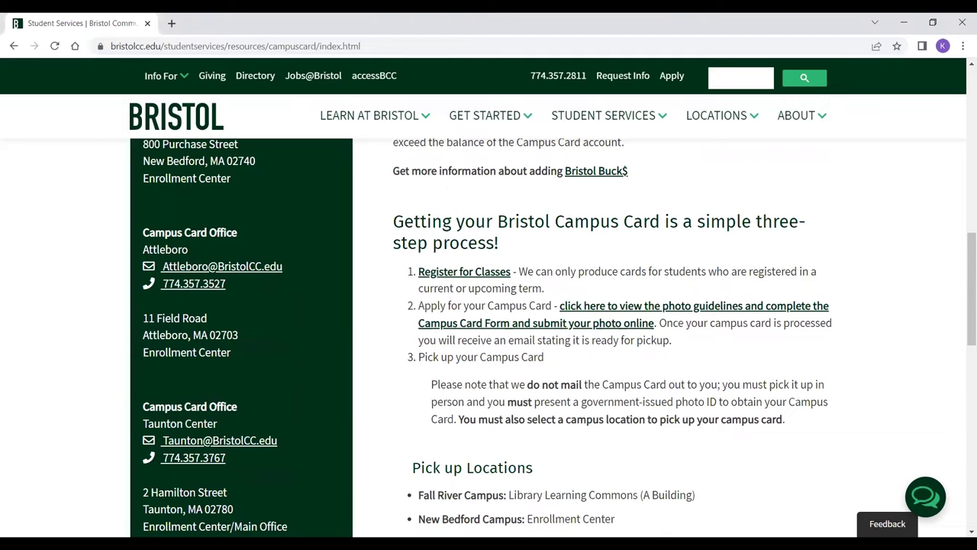
pyautogui.scroll(-2, 392, 388)
pyautogui.moveTo(420, 367); pyautogui.dragTo(670, 437)
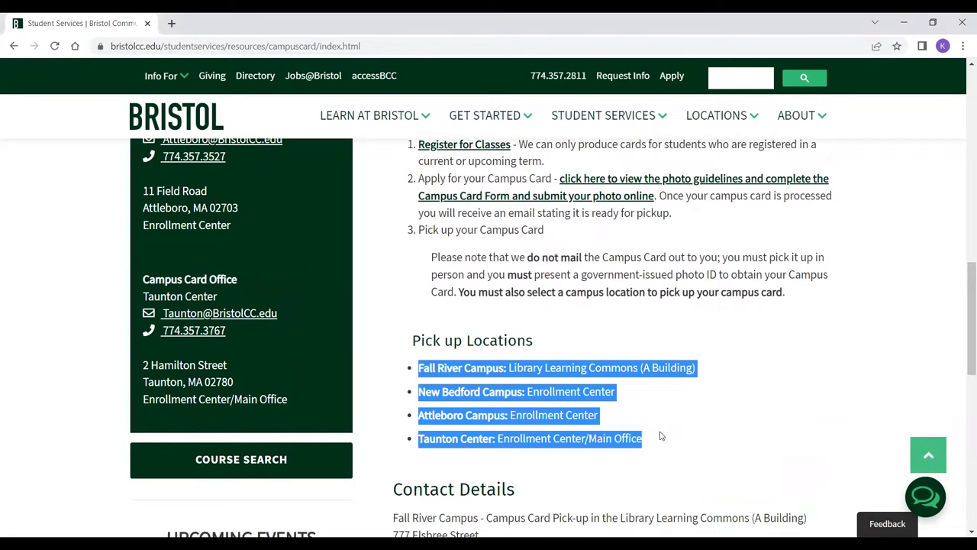
pyautogui.scroll(2, 593, 285)
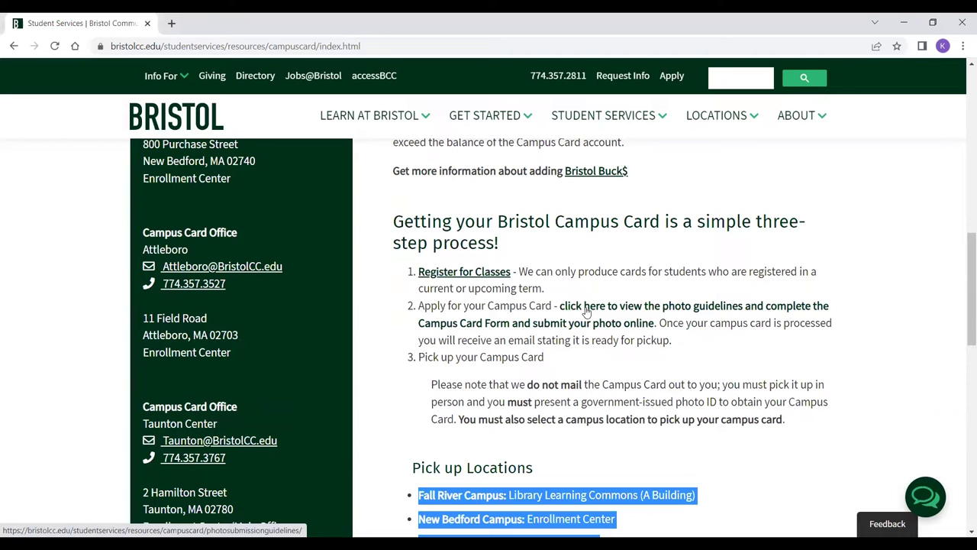
# Follow the photo guidelines link and scroll through the guidelines to the 'Too Dark' example
pyautogui.click(587, 312)
pyautogui.scroll(-1, 569, 212)
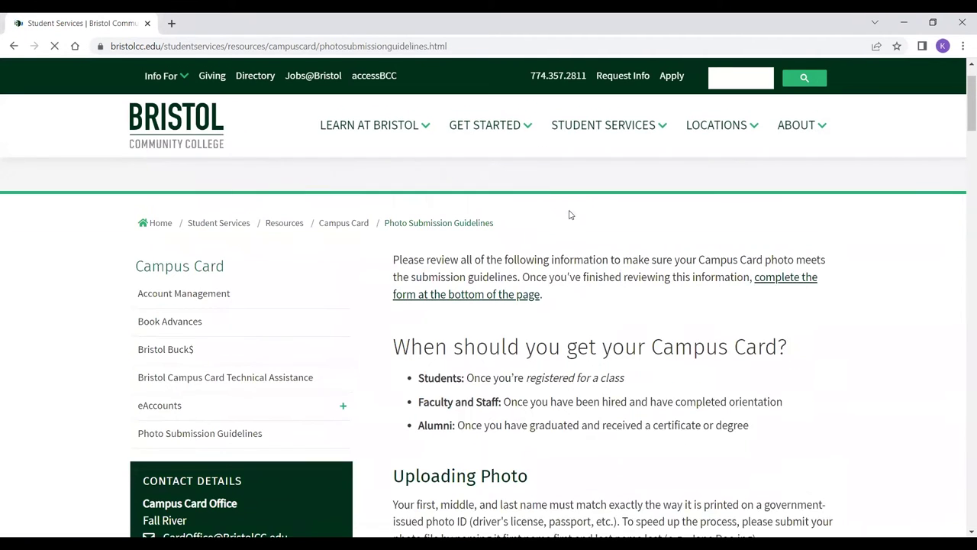
pyautogui.scroll(-1, 469, 264)
pyautogui.moveTo(394, 282); pyautogui.dragTo(808, 358)
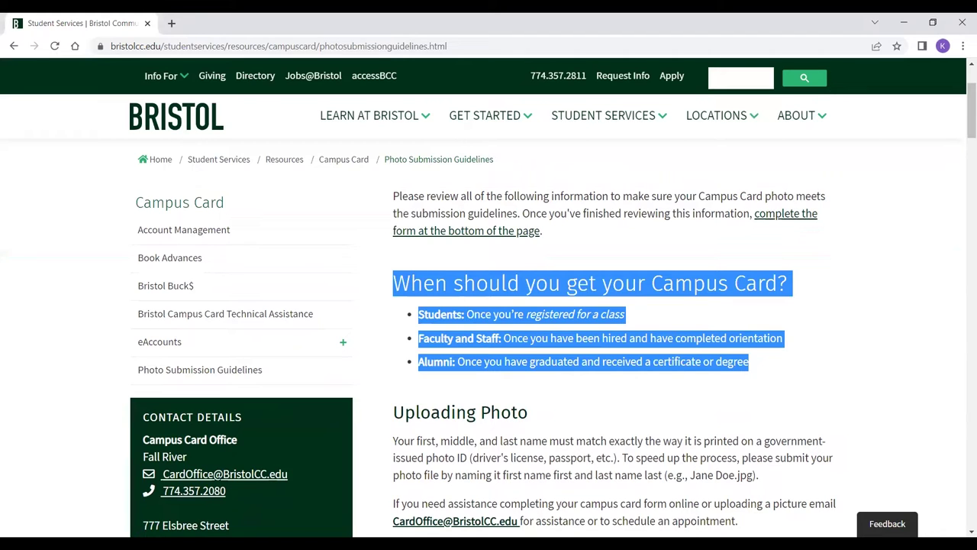
pyautogui.click(649, 419)
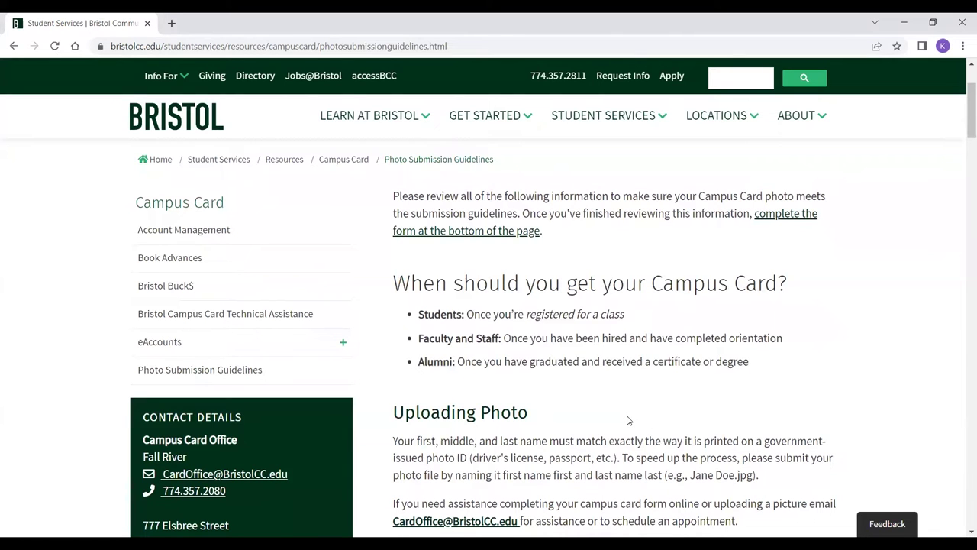
pyautogui.scroll(-3, 598, 411)
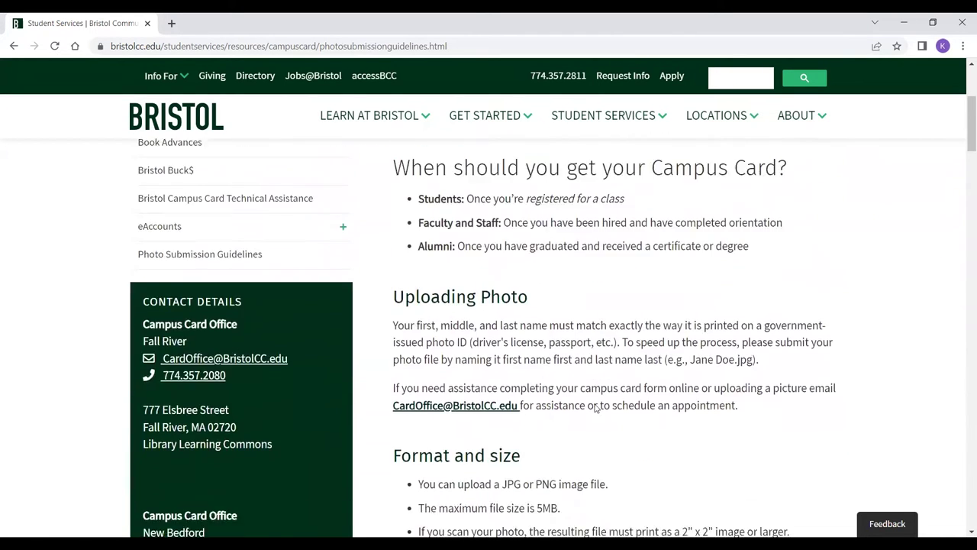
pyautogui.scroll(-3, 542, 328)
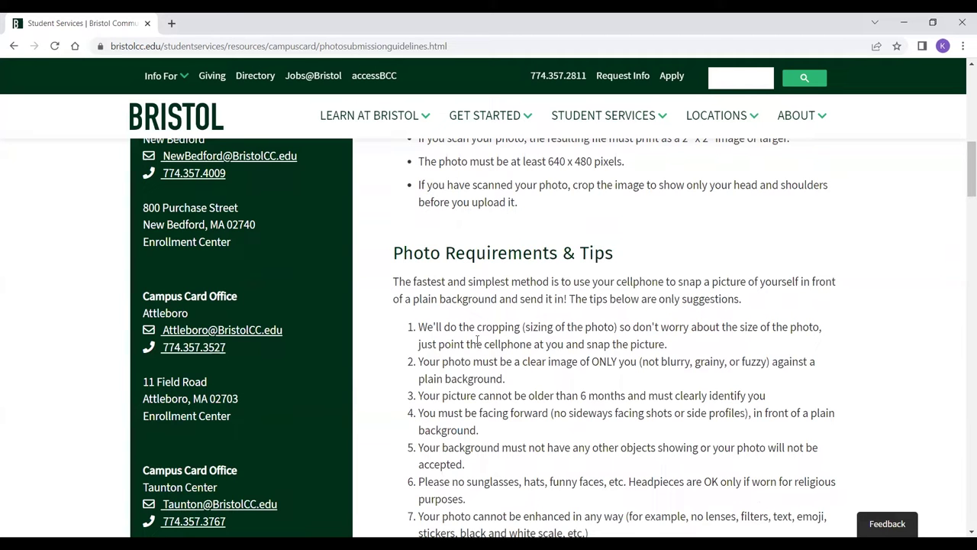
pyautogui.scroll(-2, 477, 342)
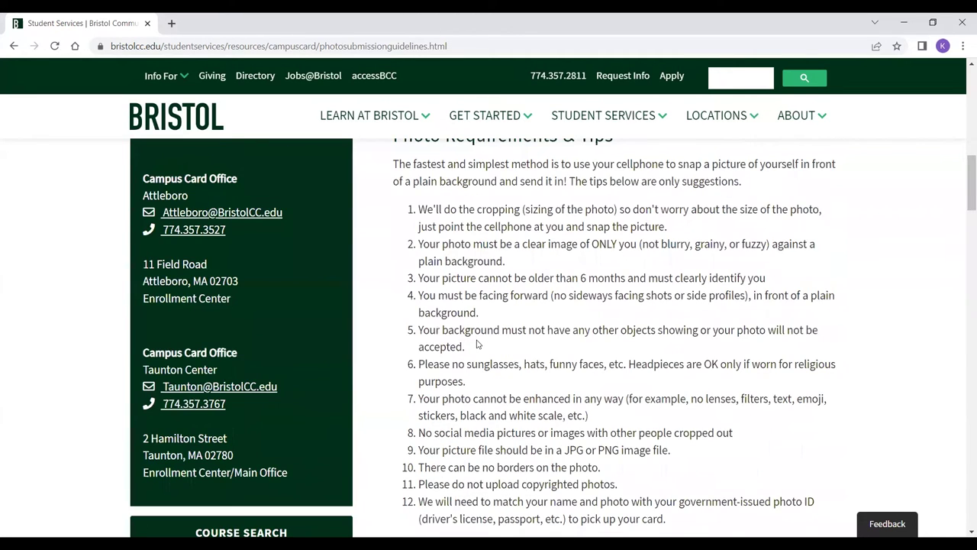
pyautogui.scroll(-5, 478, 345)
pyautogui.scroll(-5, 478, 343)
# Enlarge the samples, page through Bad Contrast and Bad Crop to 'Just Right!', then close the viewer
pyautogui.click(560, 342)
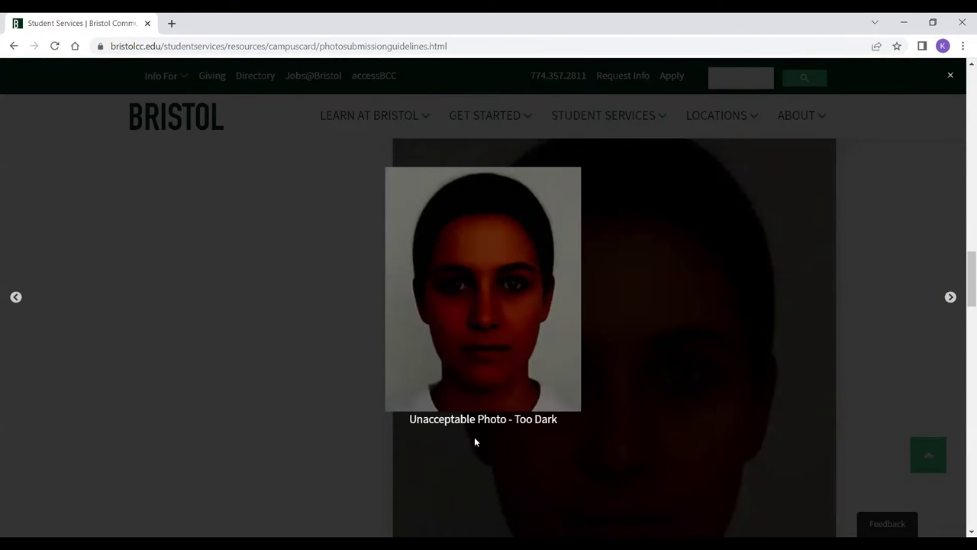
pyautogui.click(951, 297)
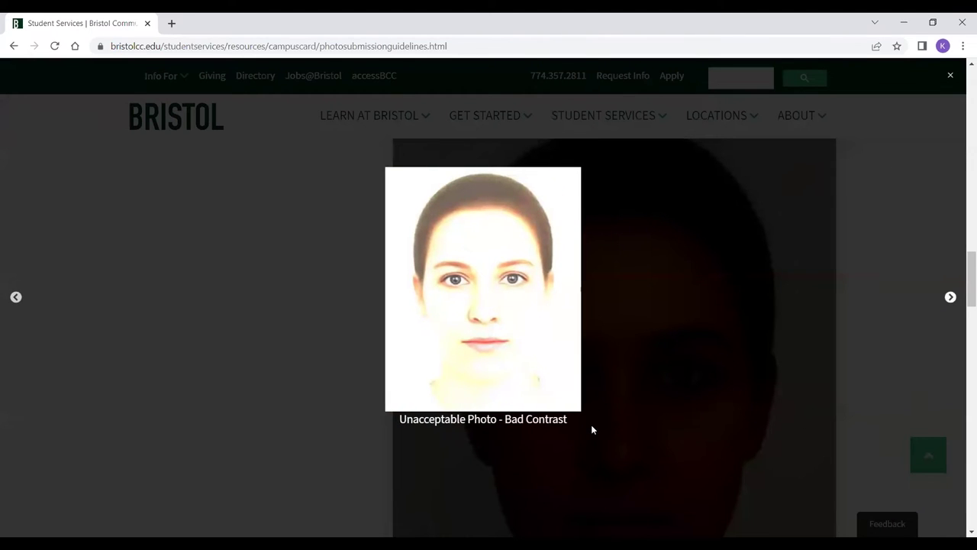
pyautogui.click(950, 298)
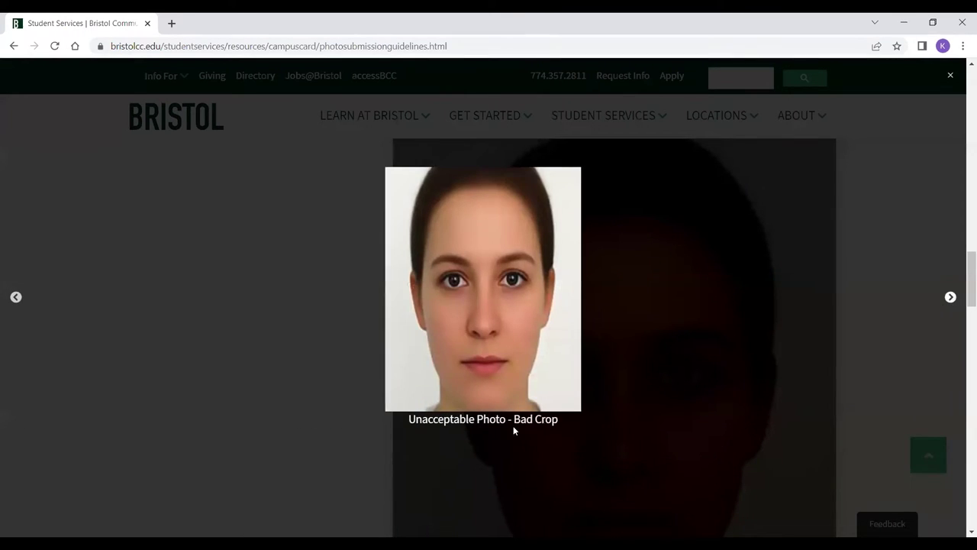
pyautogui.click(951, 298)
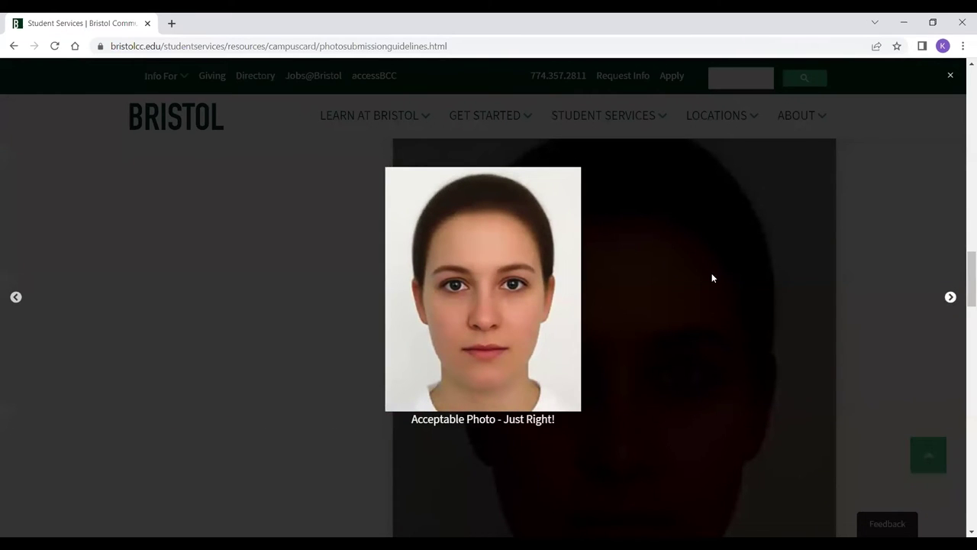
pyautogui.click(950, 76)
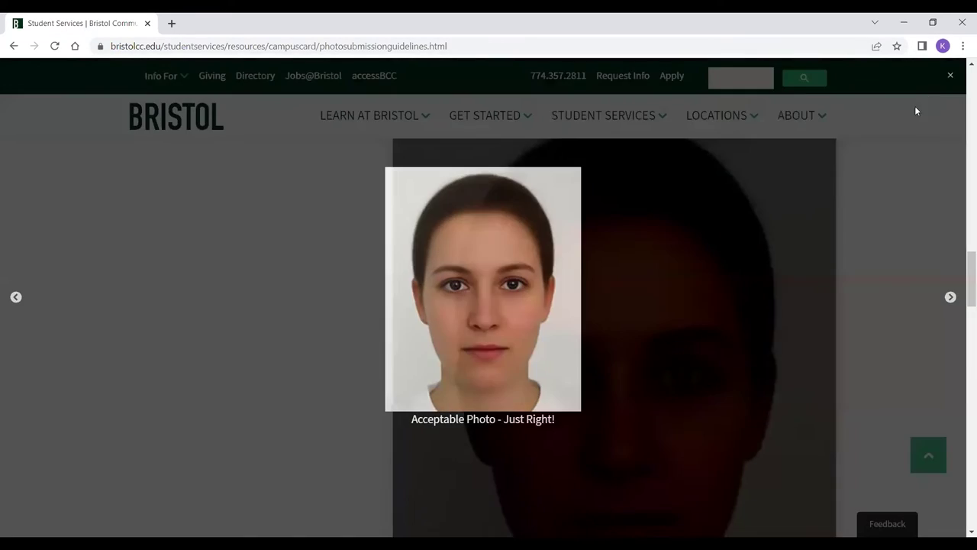
# Scroll past the sample photo carousel to the request form, down to its photo attachment field
pyautogui.scroll(-3, 294, 318)
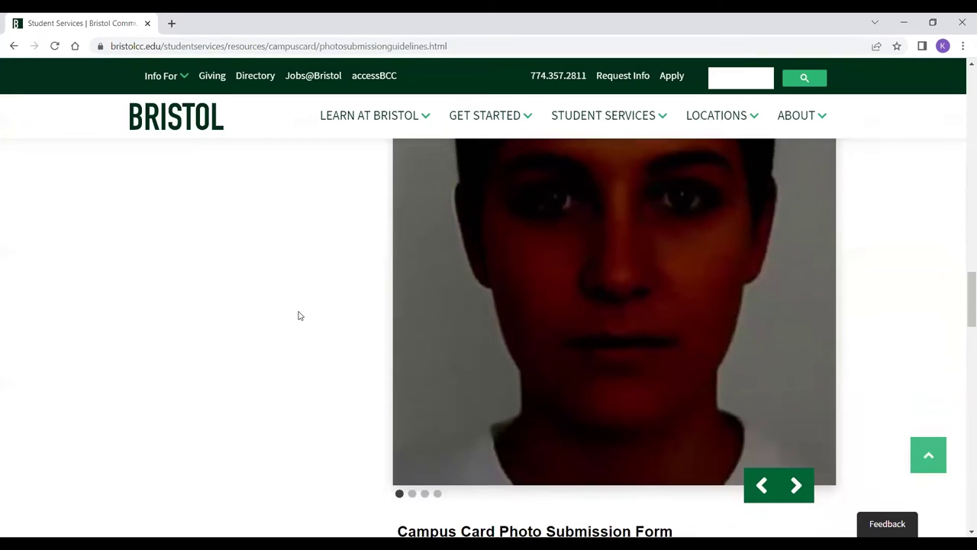
pyautogui.scroll(-5, 299, 315)
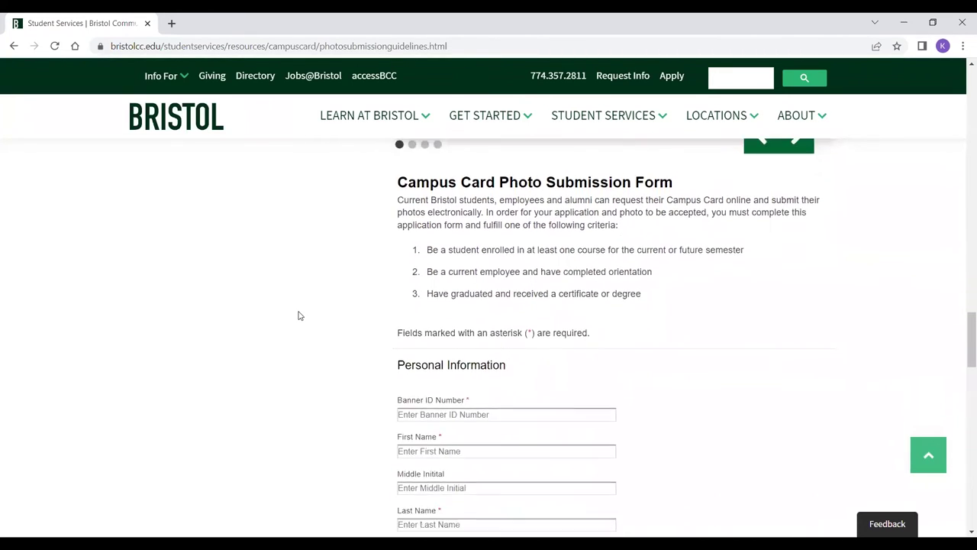
pyautogui.scroll(-2, 299, 315)
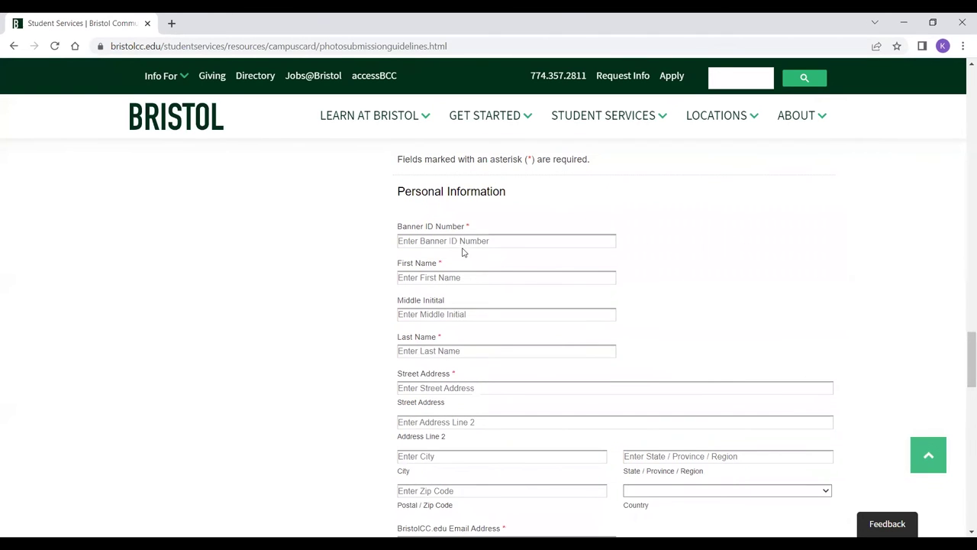
pyautogui.scroll(-3, 462, 255)
pyautogui.scroll(-3, 461, 264)
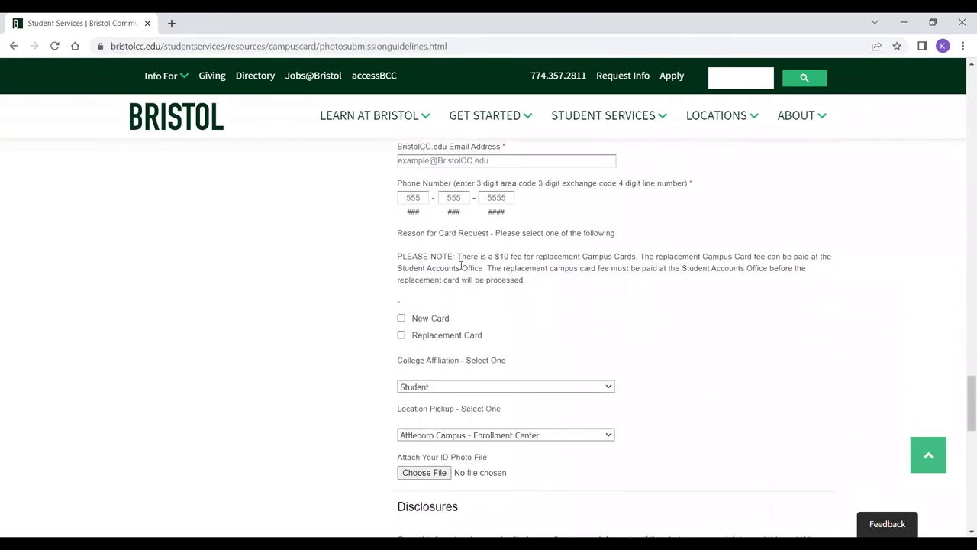
# Tick Replacement Card as the request reason, note the $10 fee, and keep Attleboro Campus pickup
pyautogui.click(401, 321)
pyautogui.click(403, 334)
pyautogui.moveTo(493, 256); pyautogui.dragTo(563, 257)
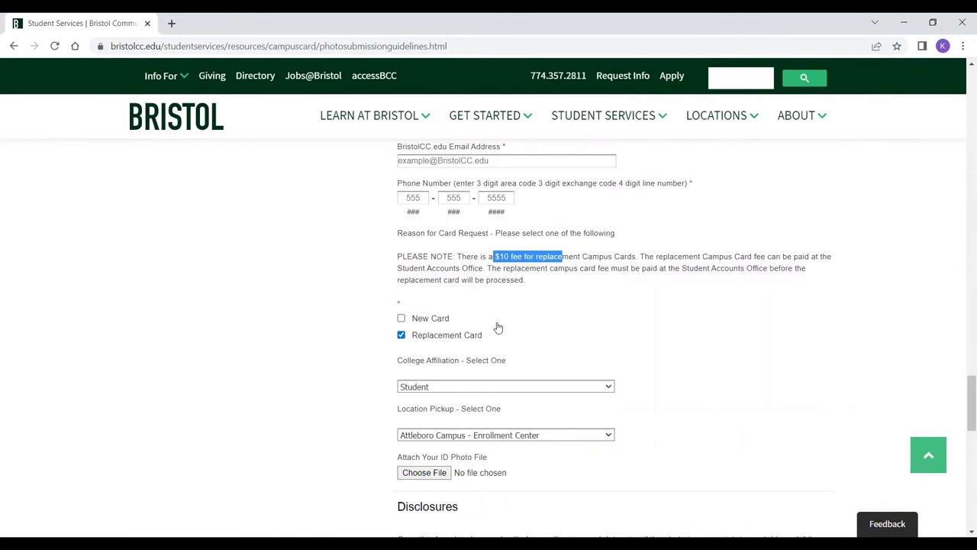
pyautogui.scroll(-1, 410, 353)
pyautogui.scroll(-1, 408, 353)
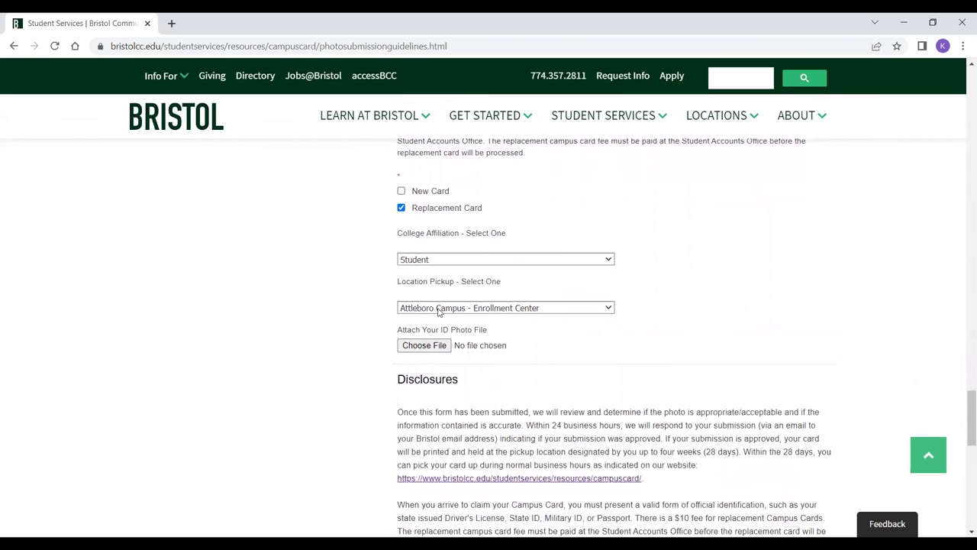
pyautogui.click(439, 309)
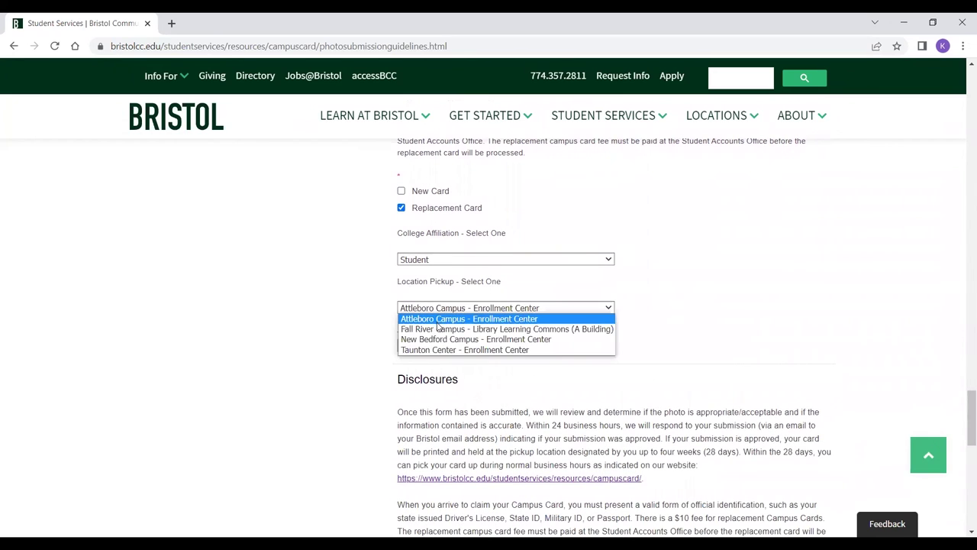
pyautogui.click(366, 352)
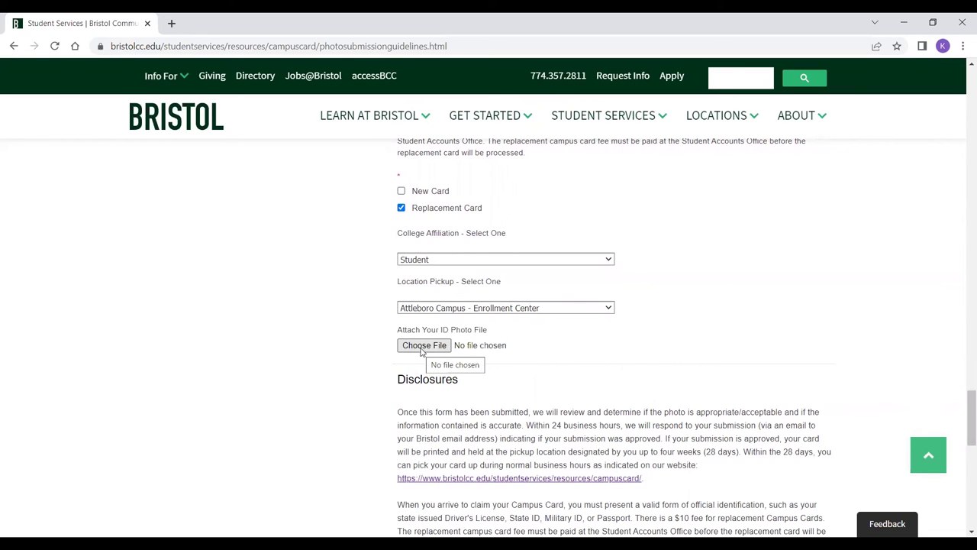
# Scroll to the Disclosures terms above the Submit button and highlight them
pyautogui.scroll(-3, 405, 229)
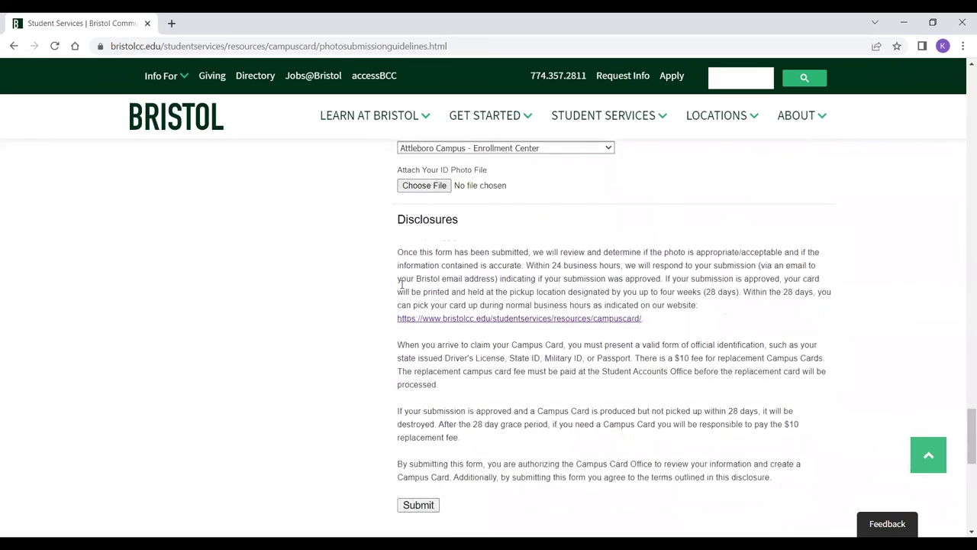
pyautogui.moveTo(430, 212); pyautogui.dragTo(769, 473)
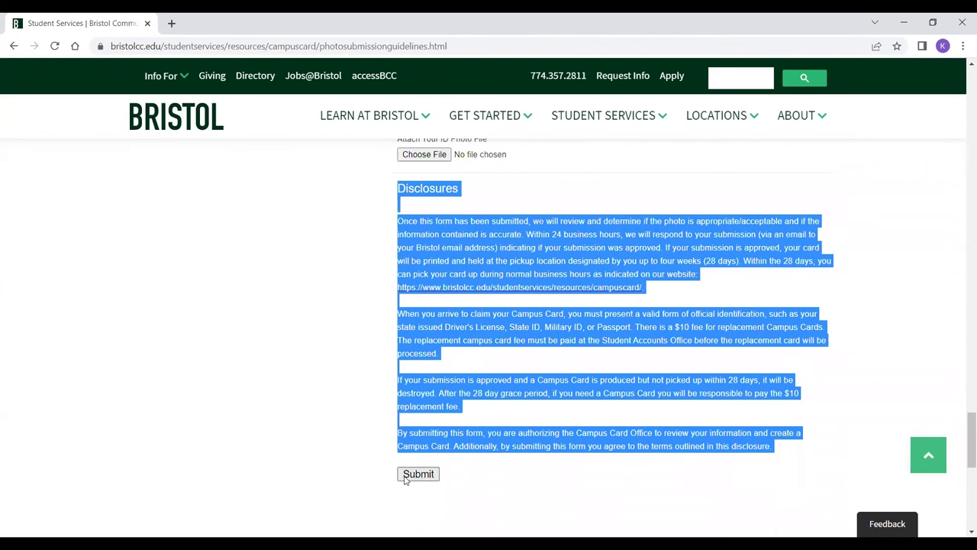